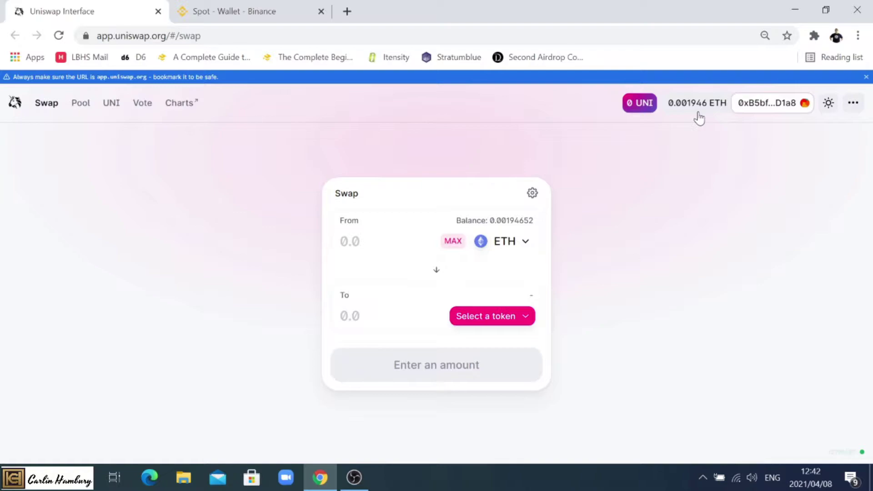
- Open Binance's ETH withdrawal page, then review the Uniswap account's recent transactions
{"action": "left_click", "coordinate": [256, 5]}
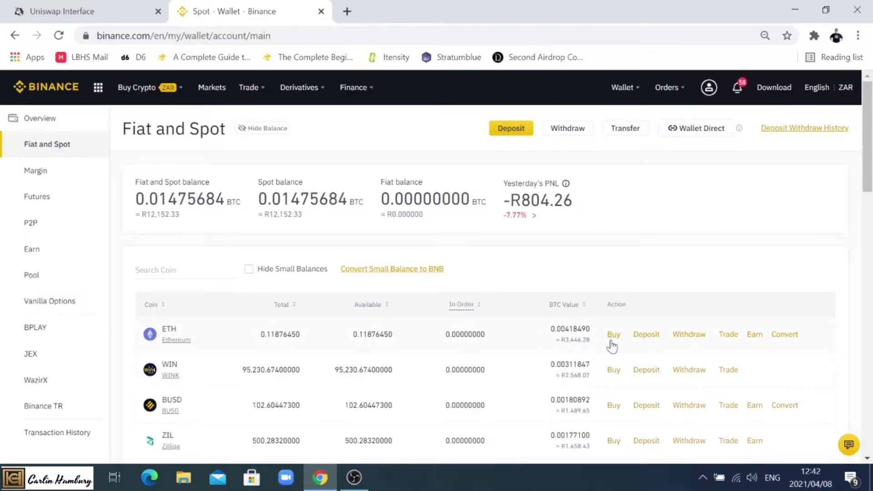
{"action": "left_click", "coordinate": [690, 340]}
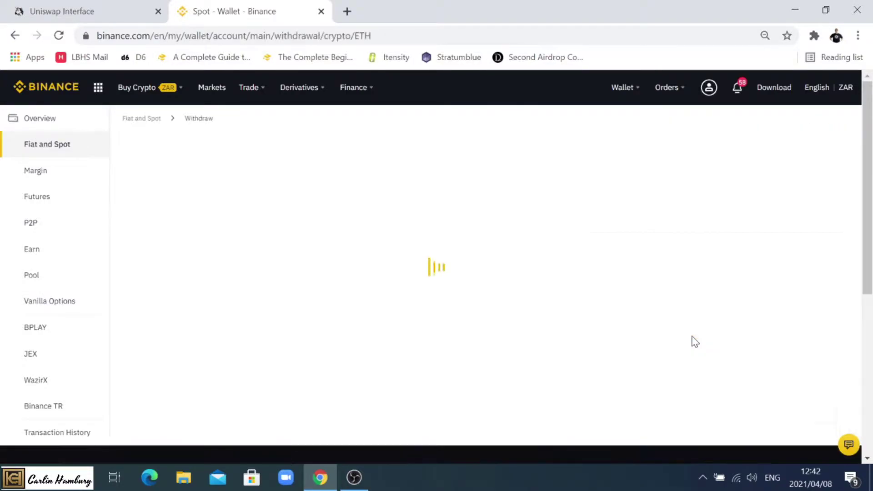
{"action": "left_click", "coordinate": [107, 6]}
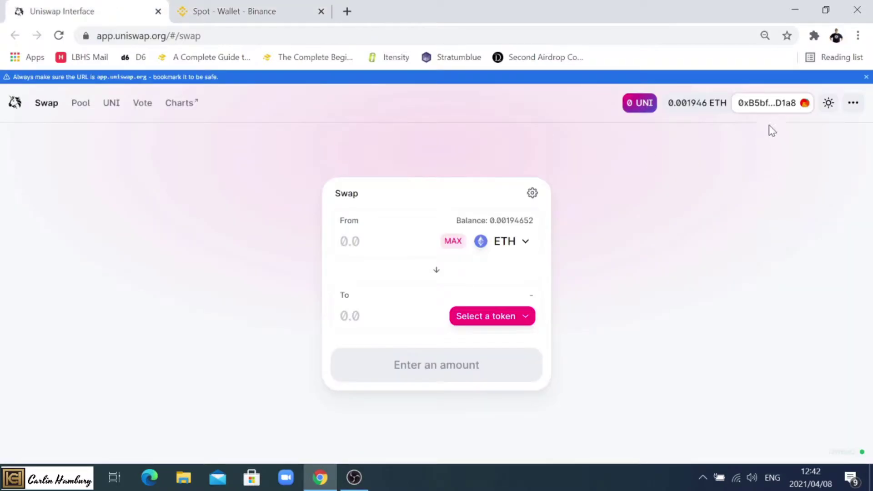
{"action": "left_click", "coordinate": [764, 109]}
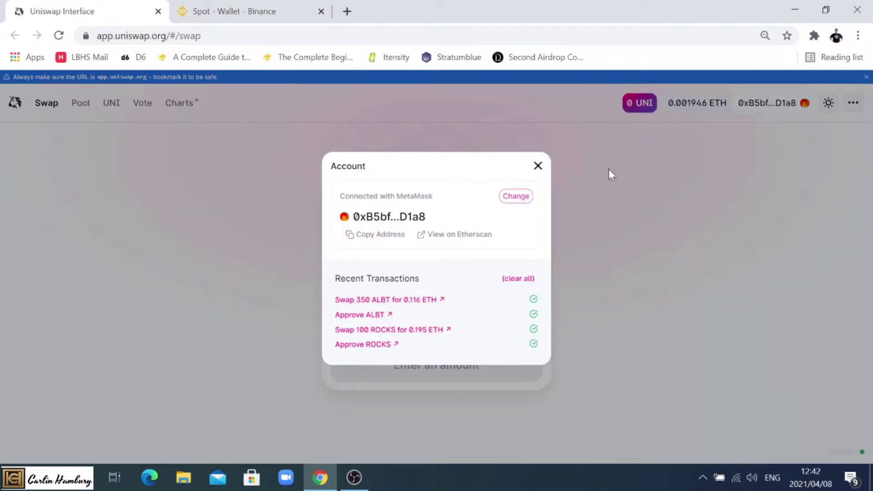
{"action": "left_click", "coordinate": [538, 166]}
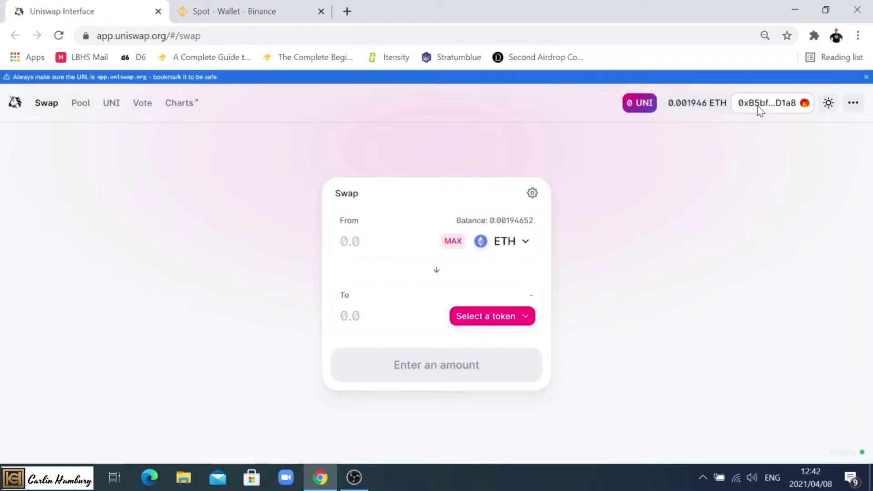
{"action": "left_click", "coordinate": [758, 105]}
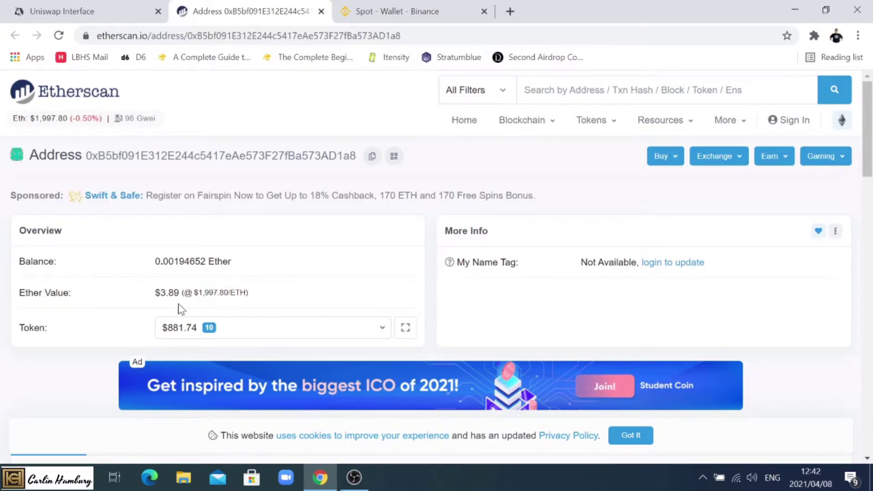
- Review the wallet's token holdings list on Etherscan
{"action": "left_click", "coordinate": [383, 331]}
{"action": "scroll", "coordinate": [347, 415], "scroll_direction": "down", "scroll_amount": 1}
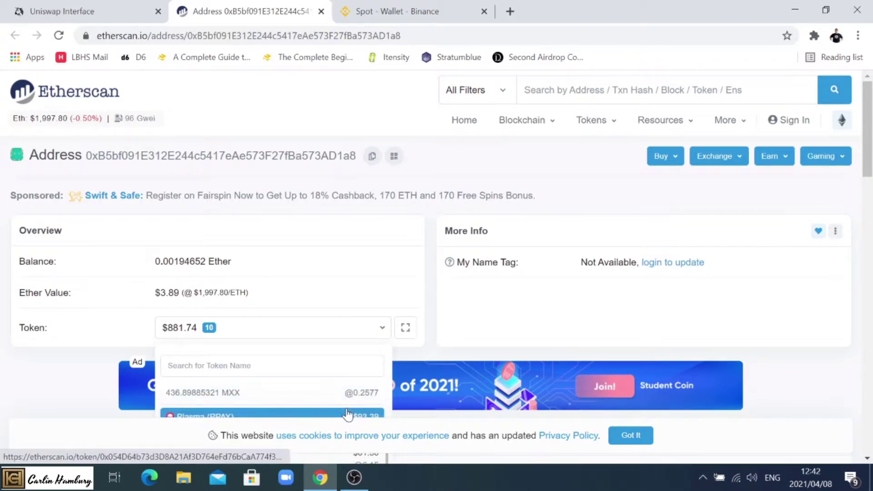
{"action": "scroll", "coordinate": [453, 313], "scroll_direction": "down", "scroll_amount": 3}
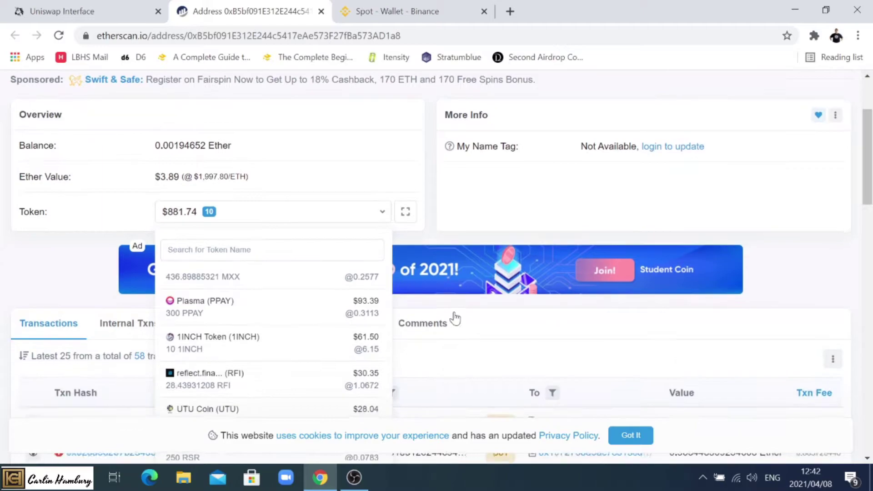
{"action": "scroll", "coordinate": [321, 328], "scroll_direction": "up", "scroll_amount": 3}
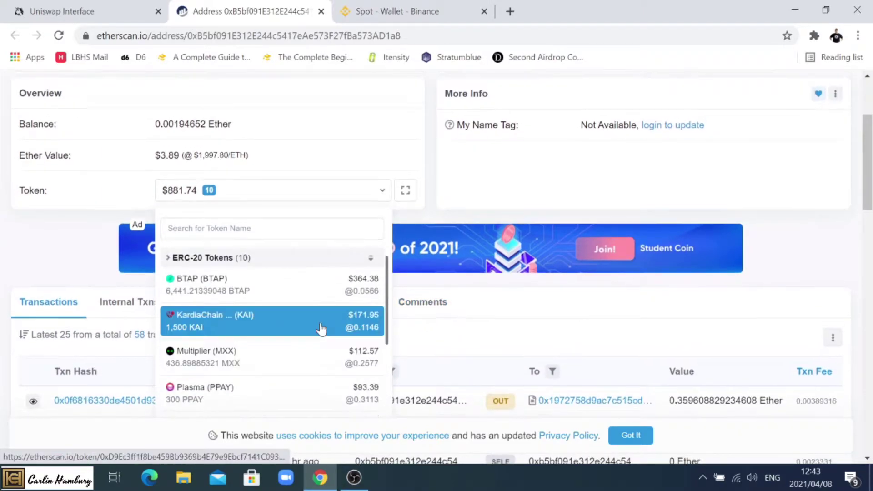
{"action": "scroll", "coordinate": [321, 327], "scroll_direction": "down", "scroll_amount": 2}
{"action": "scroll", "coordinate": [321, 327], "scroll_direction": "up", "scroll_amount": 3}
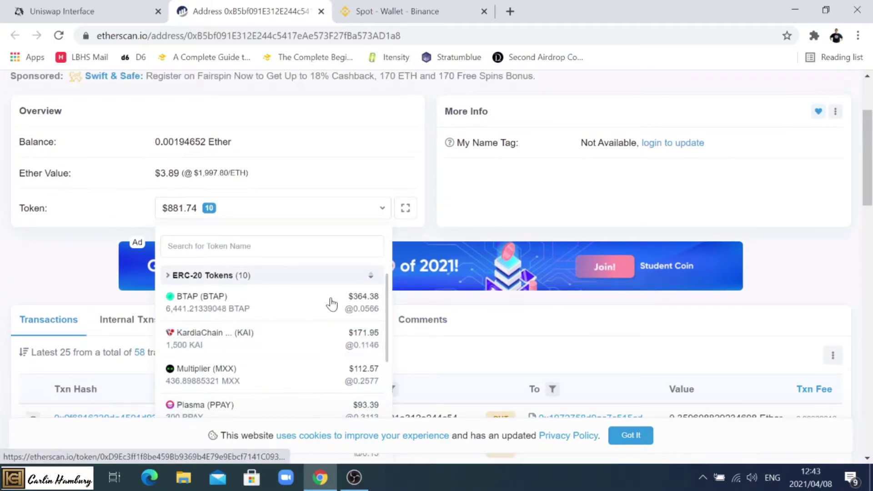
{"action": "left_click", "coordinate": [427, 185]}
- Copy the wallet address and bring up the Binance ETH withdrawal form
{"action": "scroll", "coordinate": [430, 186], "scroll_direction": "up", "scroll_amount": 3}
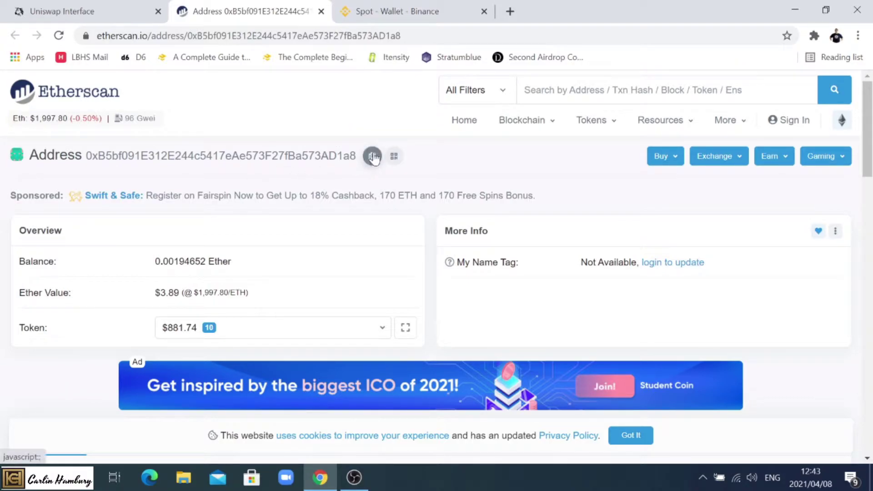
{"action": "left_click", "coordinate": [373, 157]}
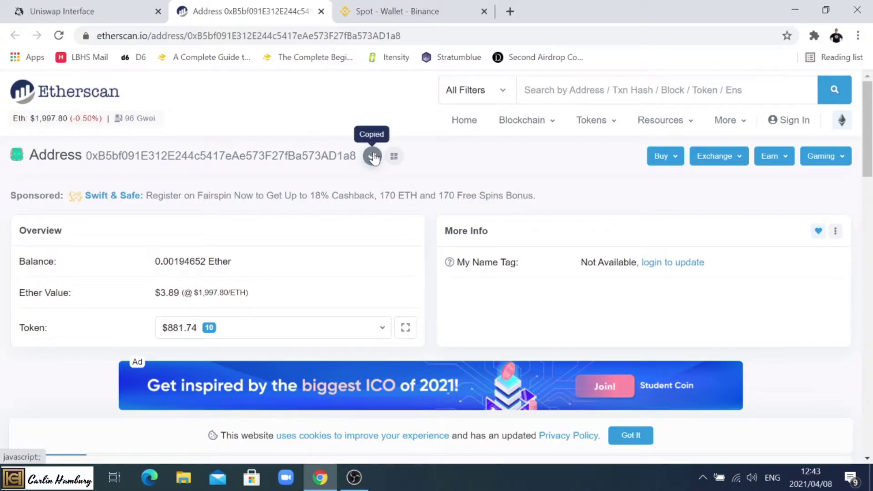
{"action": "left_click", "coordinate": [386, 18]}
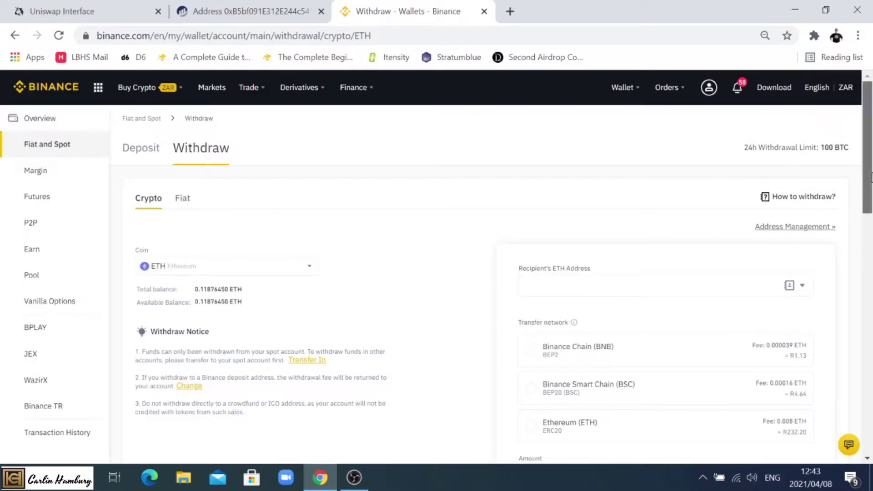
- Paste the copied wallet address as the withdrawal recipient's ETH address
{"action": "scroll", "coordinate": [872, 177], "scroll_direction": "down", "scroll_amount": 4}
{"action": "scroll", "coordinate": [872, 178], "scroll_direction": "up", "scroll_amount": 1}
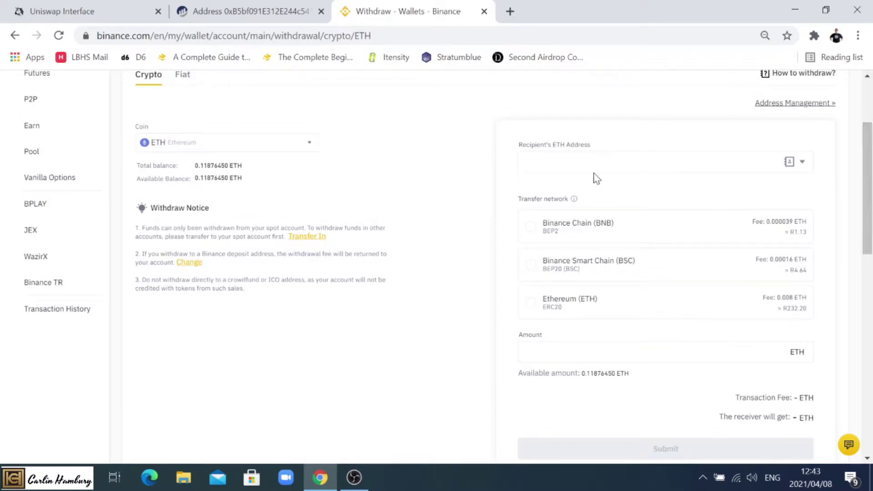
{"action": "left_click", "coordinate": [574, 167]}
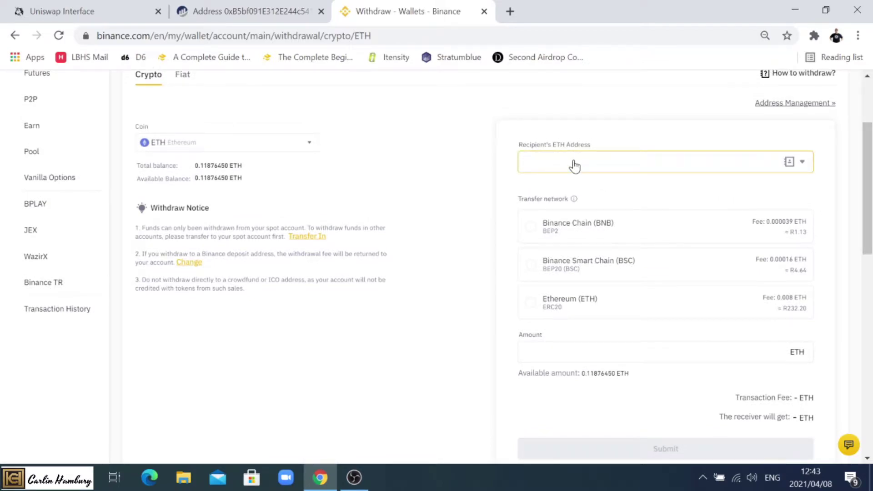
{"action": "key", "text": "ctrl+v"}
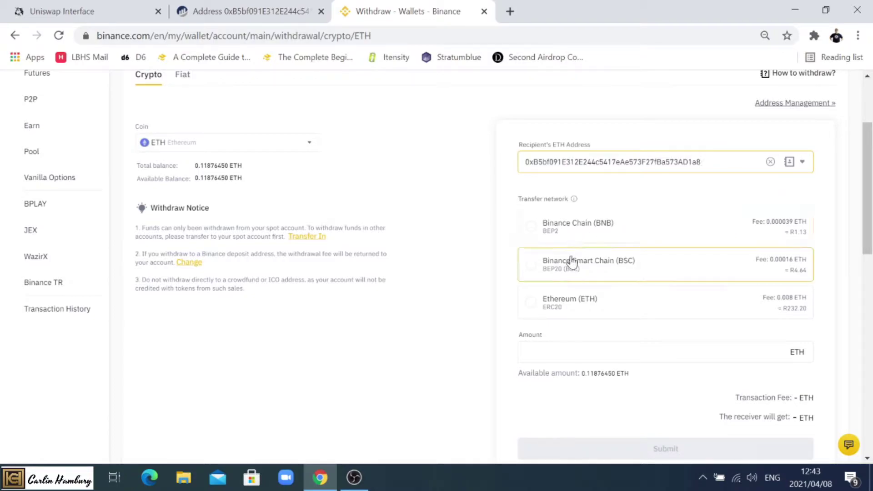
- Choose the Ethereum (ETH) ERC20 network and withdraw the maximum 0.11876450 ETH
{"action": "left_click", "coordinate": [532, 308]}
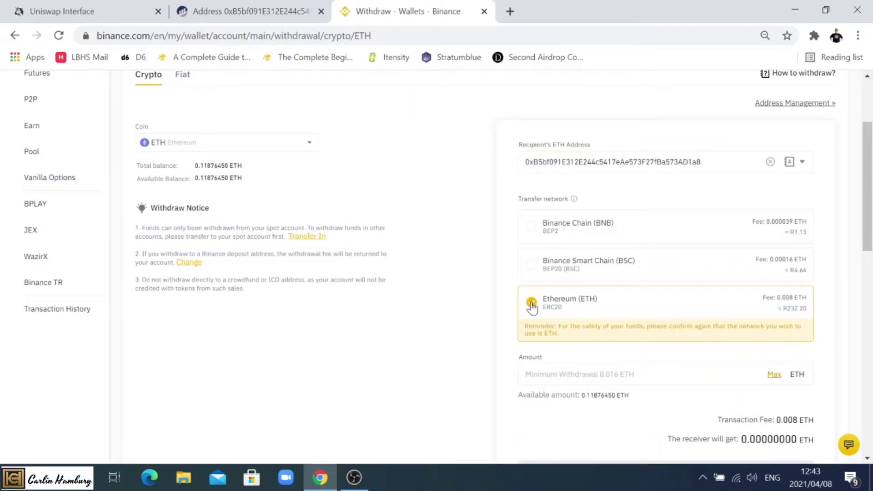
{"action": "left_click_drag", "start_coordinate": [867, 234], "coordinate": [868, 257]}
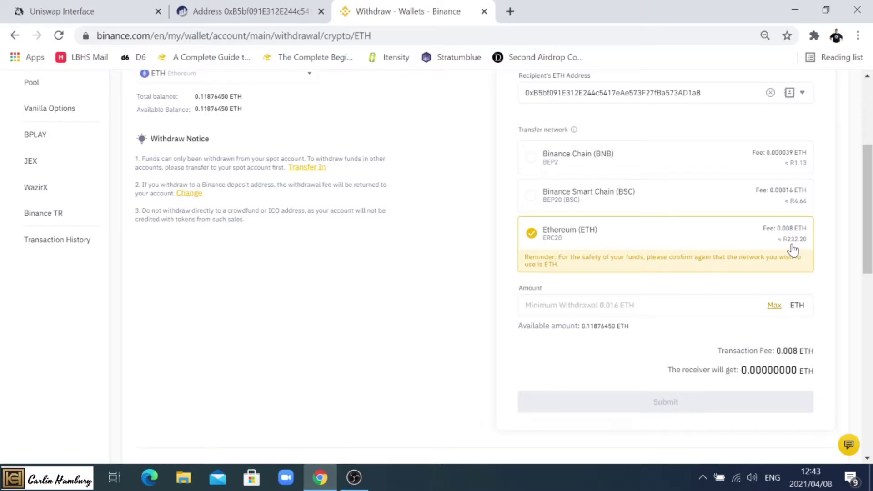
{"action": "left_click", "coordinate": [772, 306]}
{"action": "scroll", "coordinate": [871, 236], "scroll_direction": "down", "scroll_amount": 1}
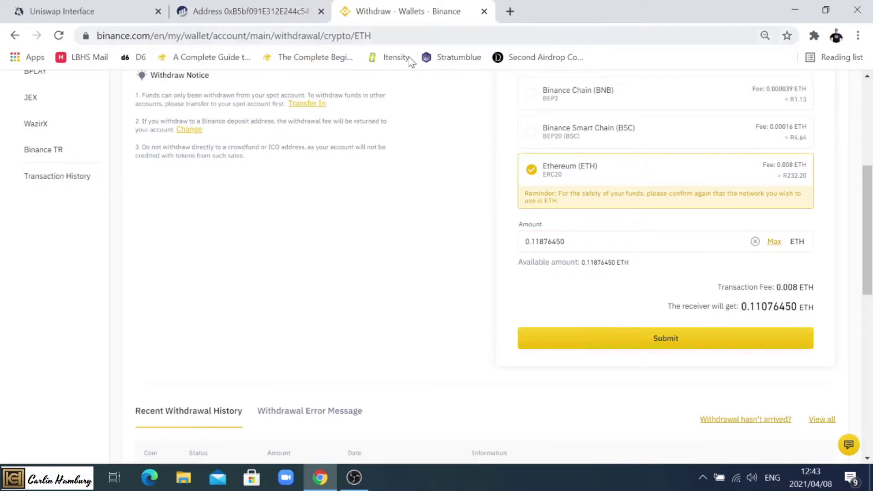
{"action": "left_click", "coordinate": [272, 8]}
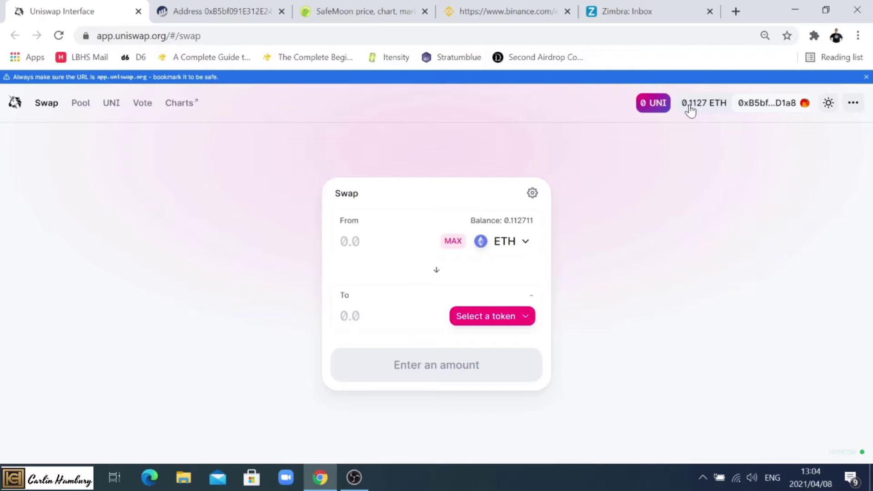
- Check Binance's withdrawal confirmation, then verify the 0.11271102 ETH balance in Uniswap and Etherscan
{"action": "left_click", "coordinate": [530, 6]}
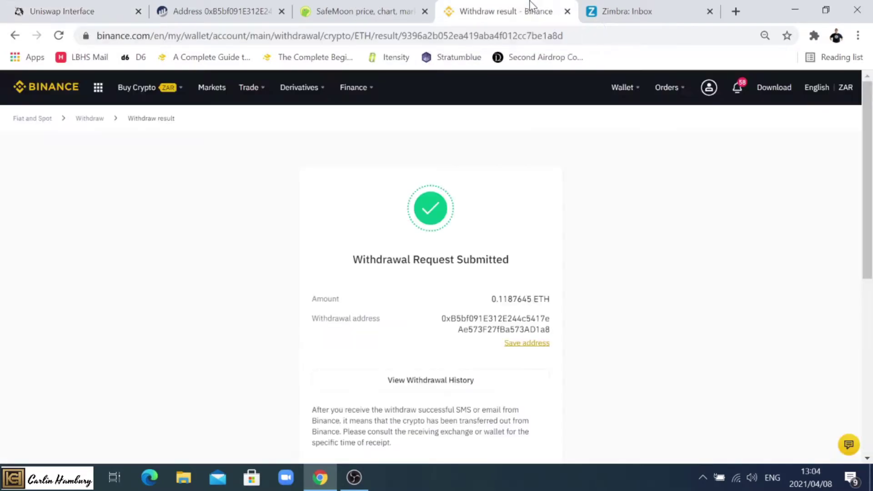
{"action": "left_click", "coordinate": [103, 12]}
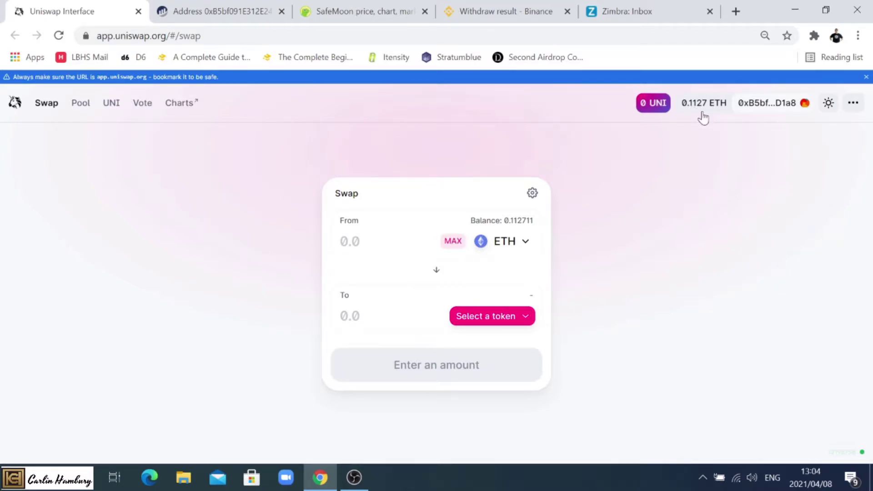
{"action": "left_click", "coordinate": [219, 17]}
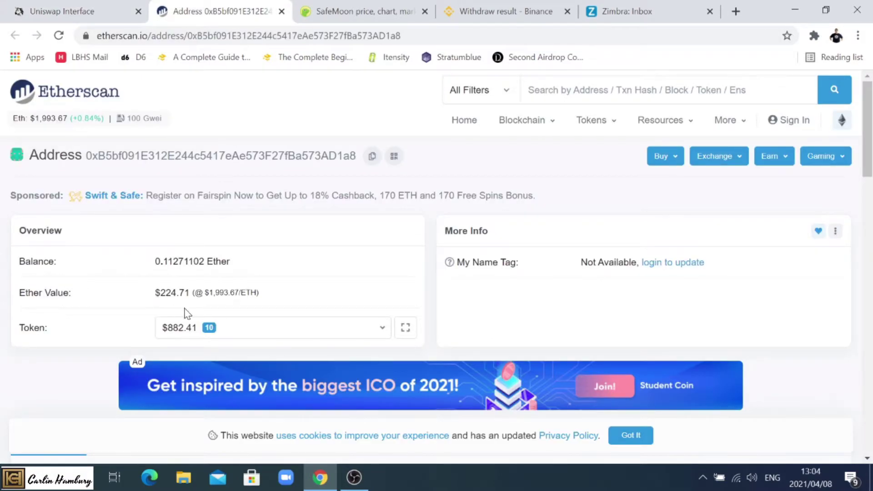
- Copy the BTAP contract address from CoinGecko and open Uniswap's receive-token selector
{"action": "left_click", "coordinate": [61, 10]}
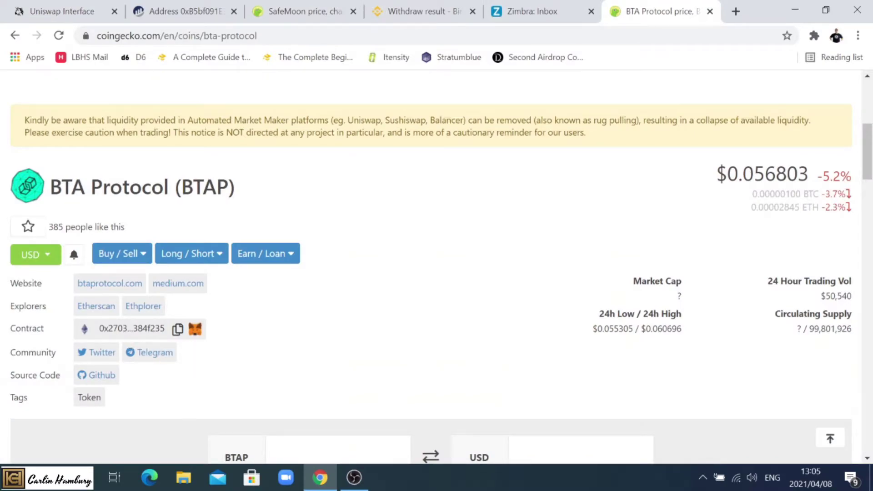
{"action": "left_click", "coordinate": [177, 329]}
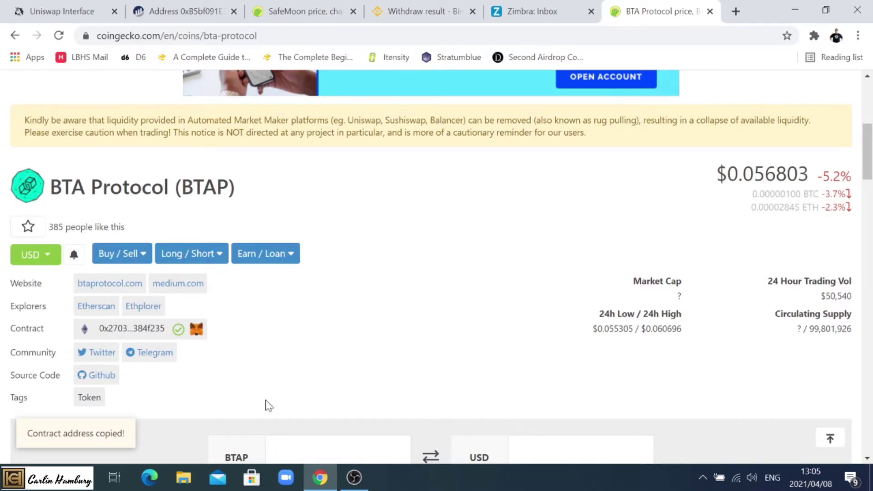
{"action": "left_click", "coordinate": [84, 7]}
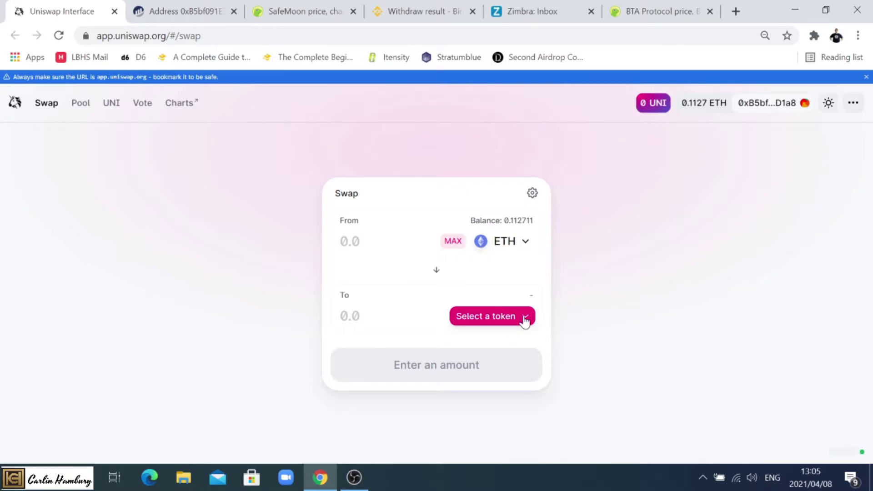
{"action": "left_click", "coordinate": [525, 318]}
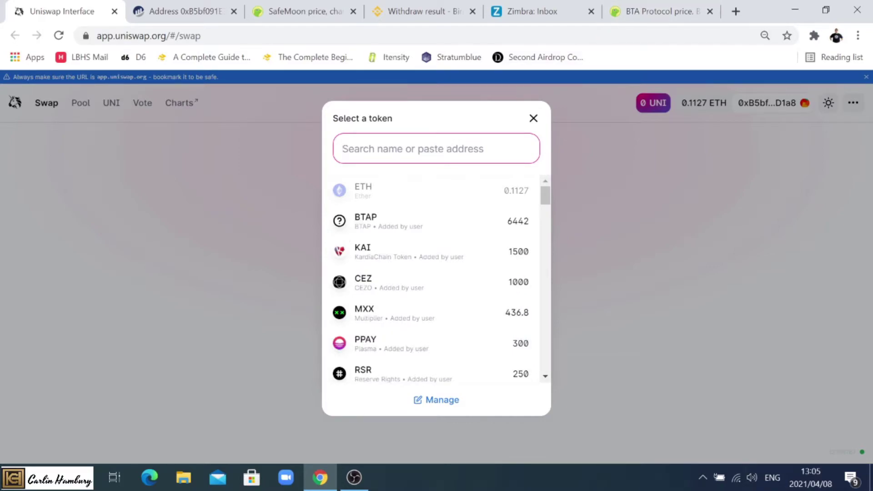
- Paste the BTAP contract address into the token search and select BTAP
{"action": "key", "text": "ctrl+v"}
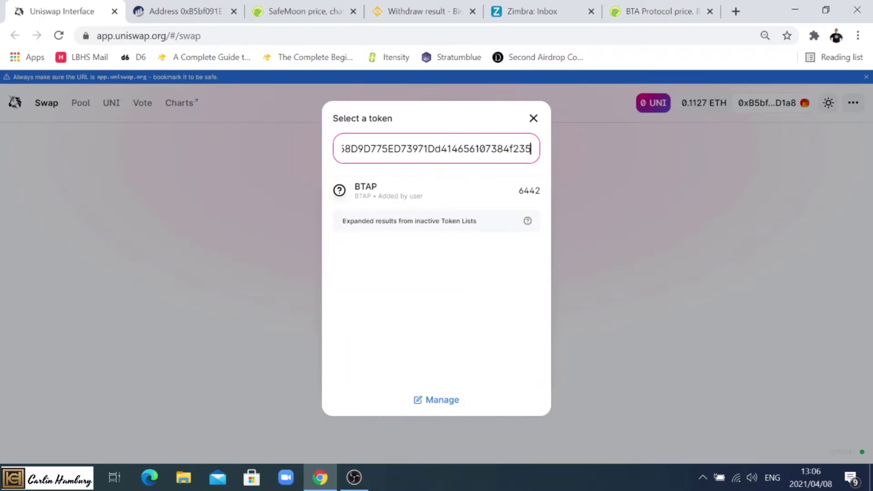
{"action": "left_click", "coordinate": [362, 193]}
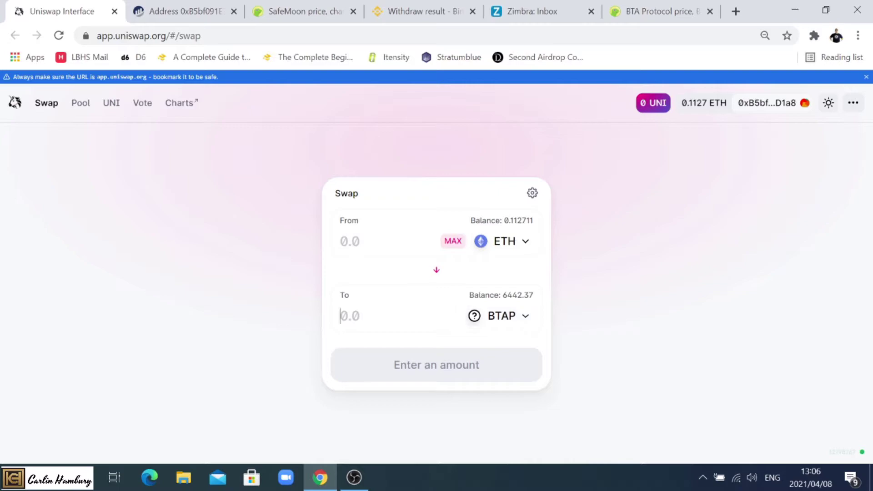
- Enter 3500 as the BTAP amount to receive, estimated at 0.0996299 ETH
{"action": "type", "text": "3500"}
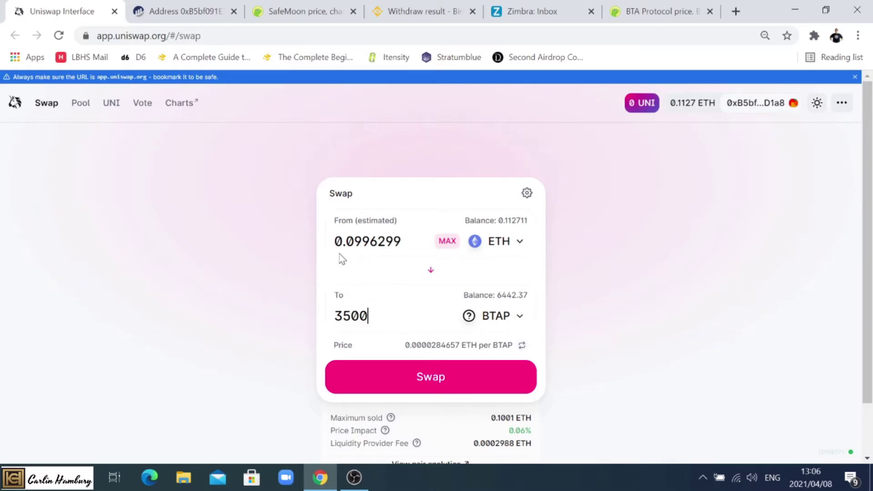
- Submit the 3500 BTAP swap, then reject it in MetaMask due to insufficient funds
{"action": "left_click", "coordinate": [423, 377]}
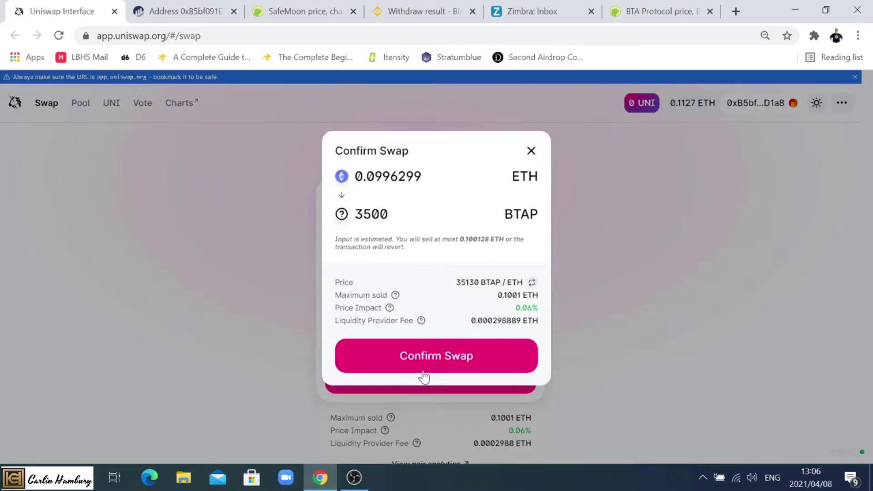
{"action": "left_click", "coordinate": [462, 357]}
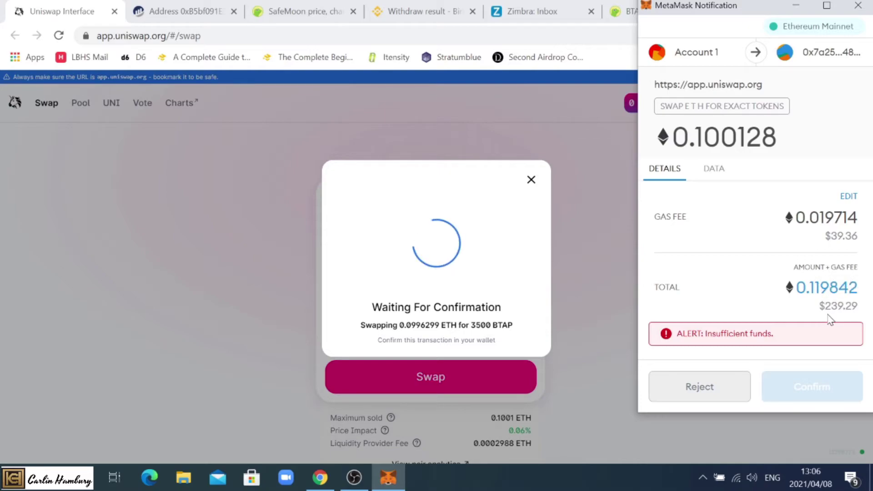
{"action": "left_click", "coordinate": [180, 14]}
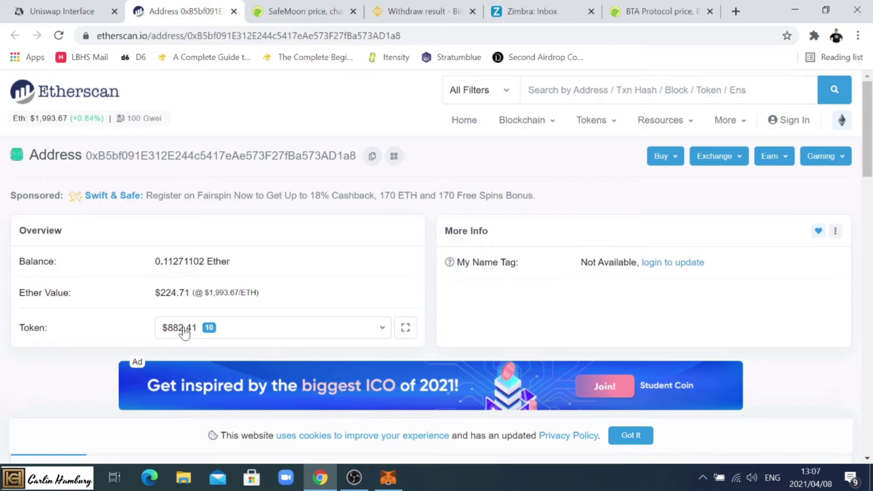
{"action": "left_click", "coordinate": [52, 16]}
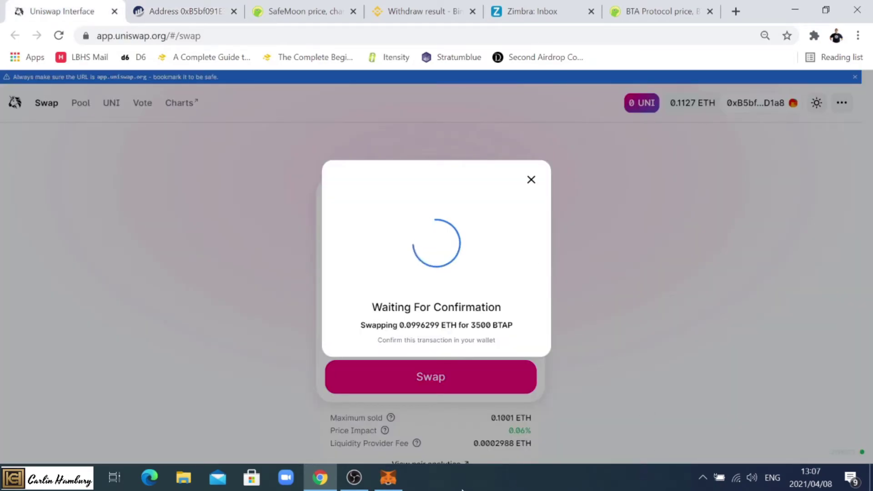
{"action": "left_click", "coordinate": [388, 477]}
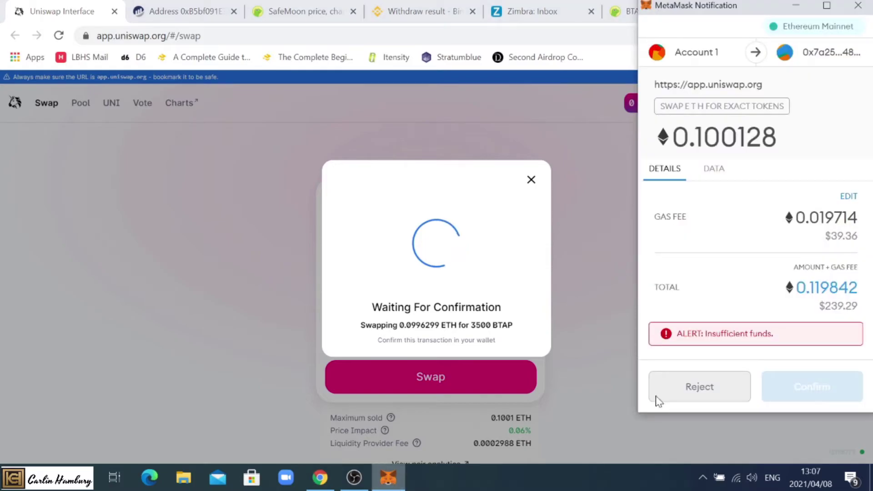
{"action": "left_click", "coordinate": [693, 394]}
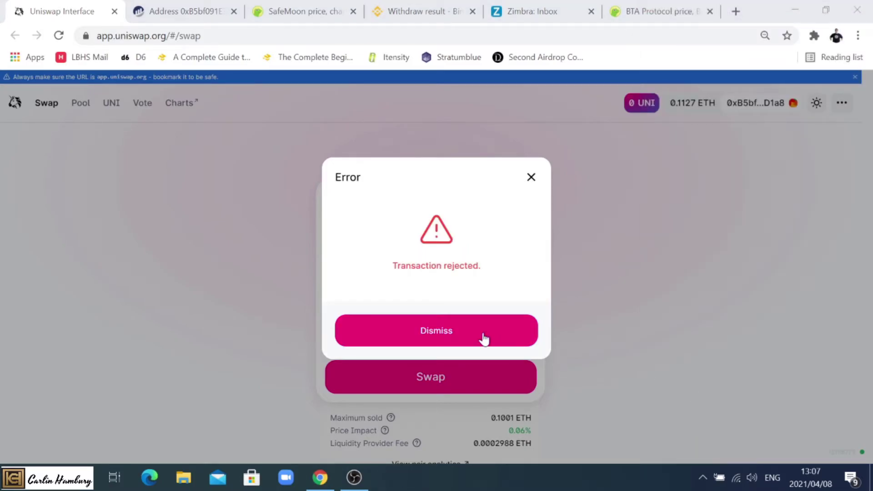
- Dismiss the rejection error and lower the amount to receive to 2500 BTAP
{"action": "left_click", "coordinate": [483, 338]}
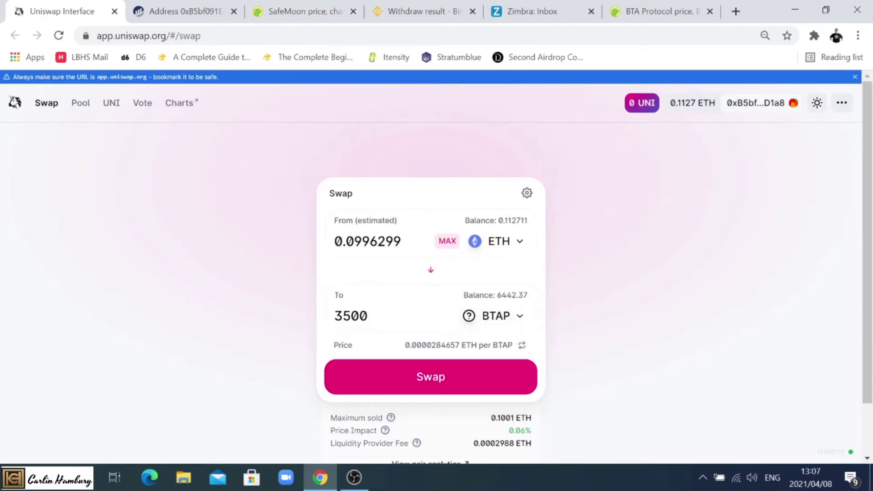
{"action": "left_click", "coordinate": [367, 315]}
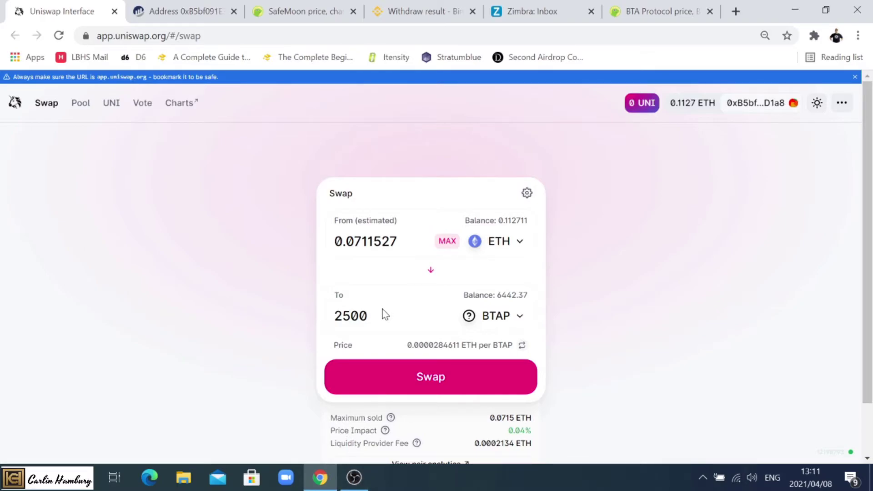
{"action": "left_click_drag", "start_coordinate": [368, 315], "coordinate": [328, 315]}
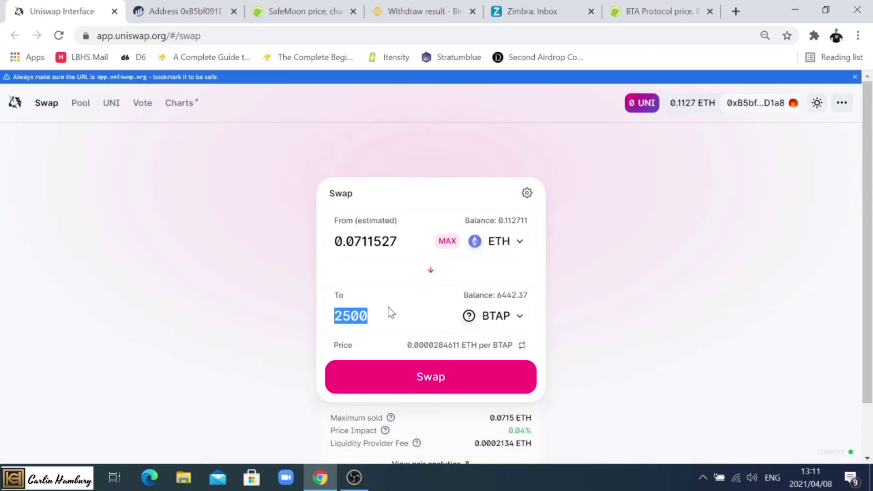
{"action": "left_click", "coordinate": [406, 375]}
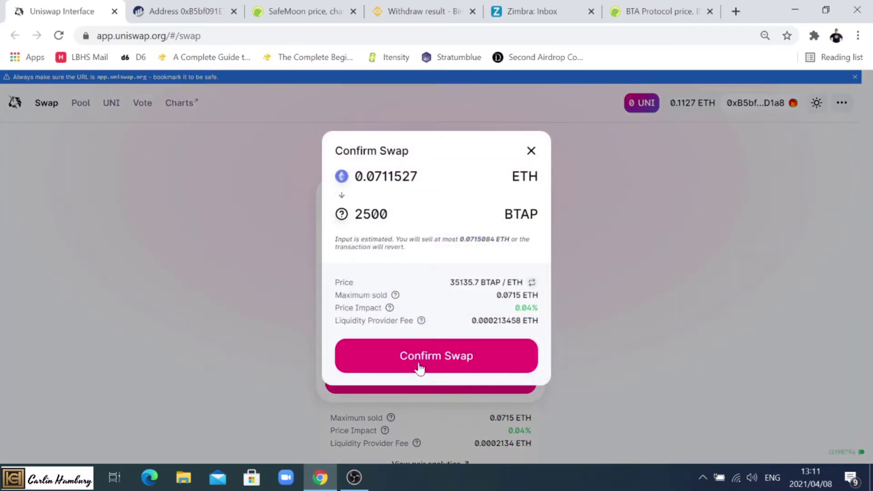
- Confirm the 2500 BTAP swap and approve it in MetaMask at 0.091019 ETH total
{"action": "left_click", "coordinate": [448, 358]}
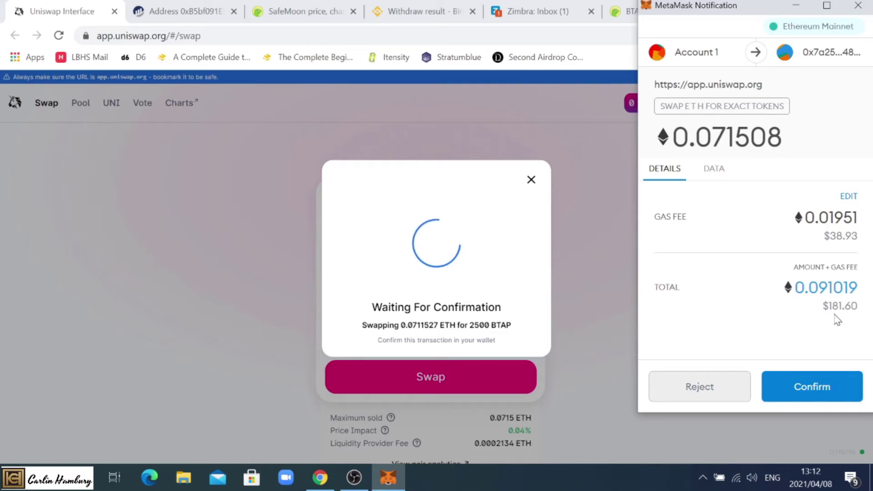
{"action": "left_click", "coordinate": [196, 20]}
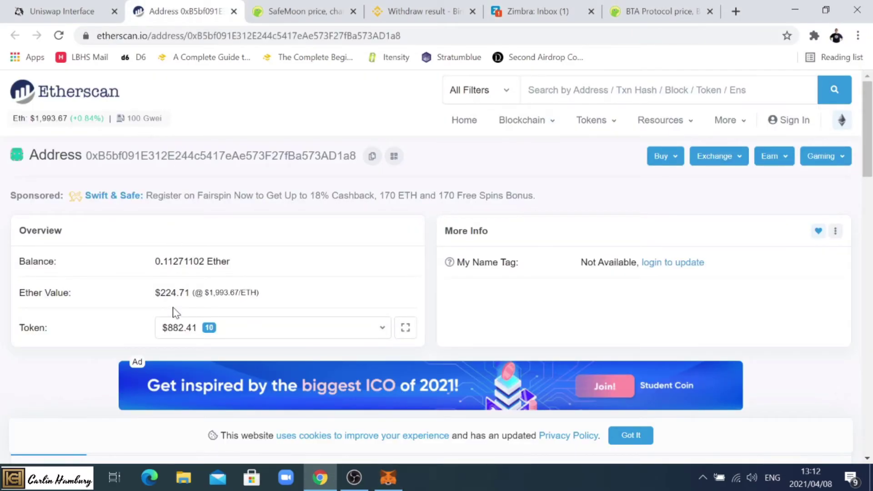
{"action": "left_click", "coordinate": [50, 6]}
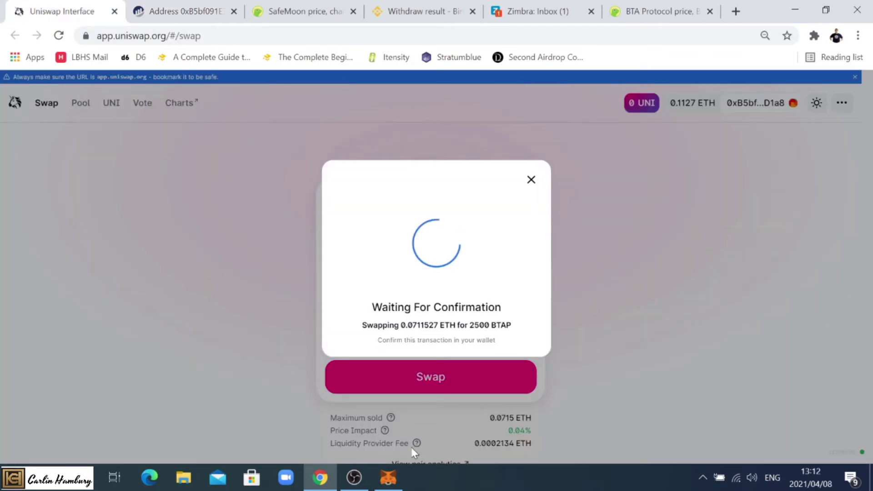
{"action": "left_click", "coordinate": [388, 477]}
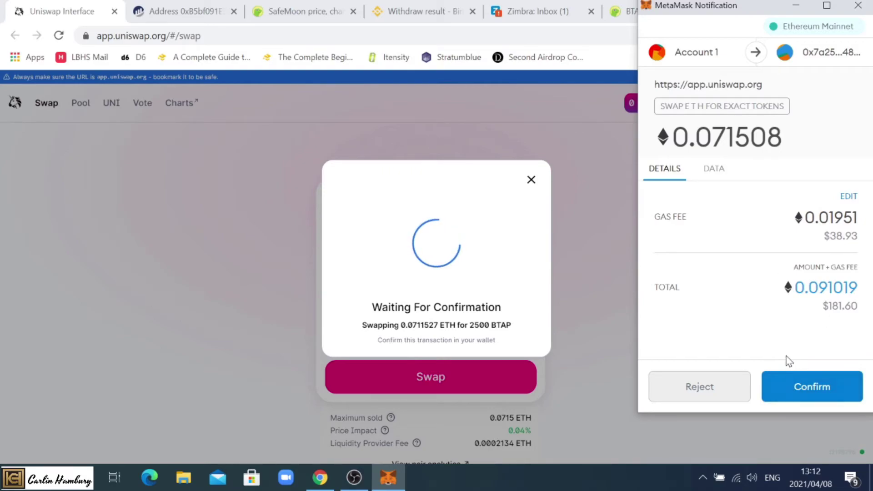
{"action": "left_click", "coordinate": [791, 387]}
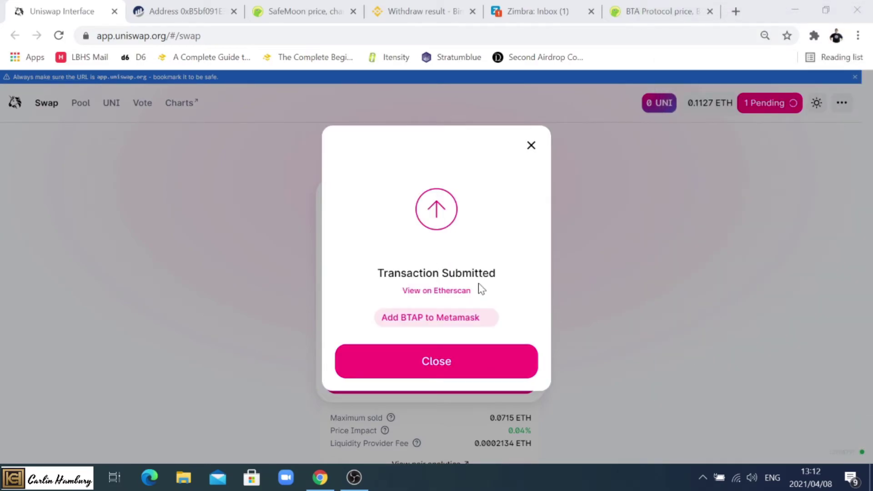
- Dismiss the Transaction Submitted notice once the 0.0711 ETH to 2500 BTAP swap completes
{"action": "left_click", "coordinate": [463, 365]}
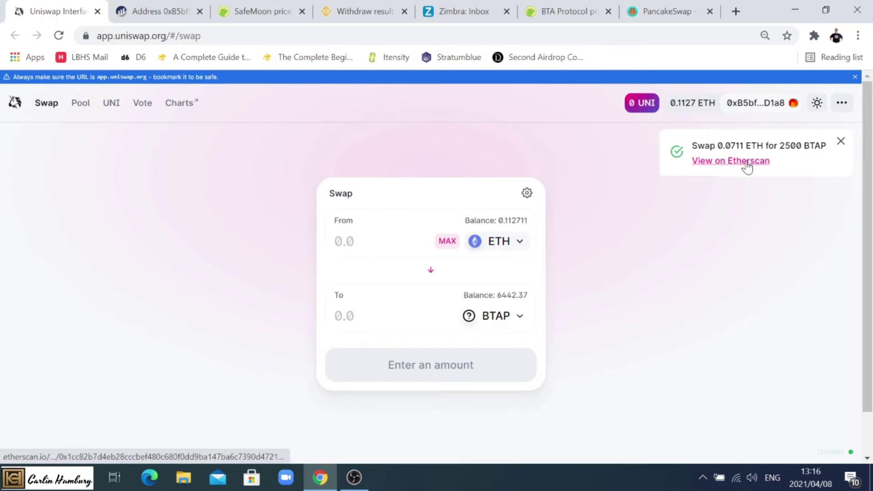
{"action": "left_click", "coordinate": [151, 17]}
- Refresh the Etherscan address page to confirm 0.0262 Ether remaining and review the token holdings
{"action": "left_click", "coordinate": [58, 36]}
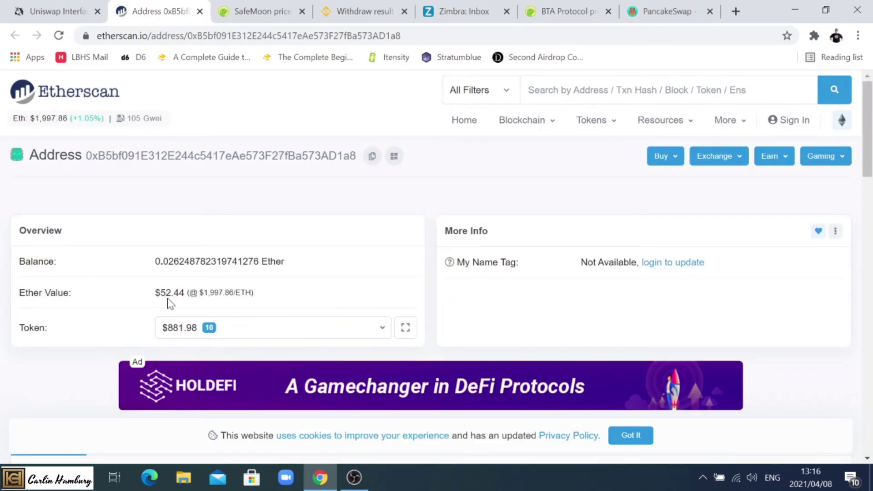
{"action": "left_click", "coordinate": [383, 330]}
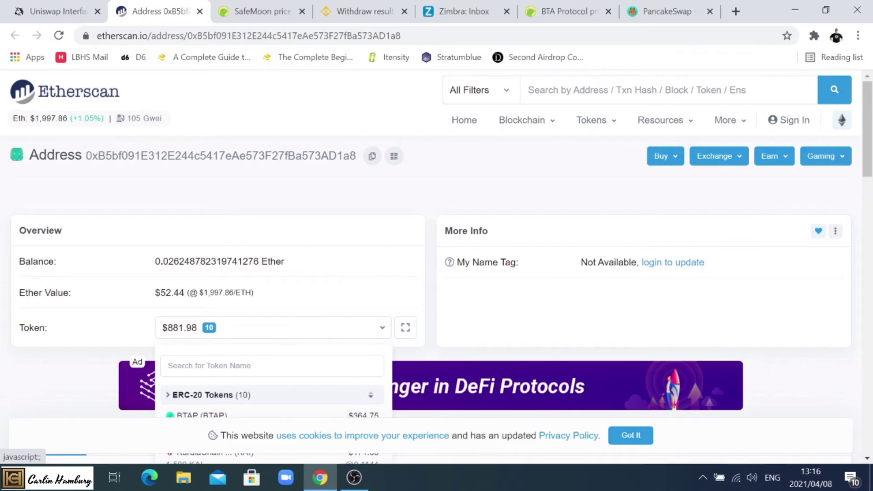
{"action": "scroll", "coordinate": [410, 363], "scroll_direction": "down", "scroll_amount": 3}
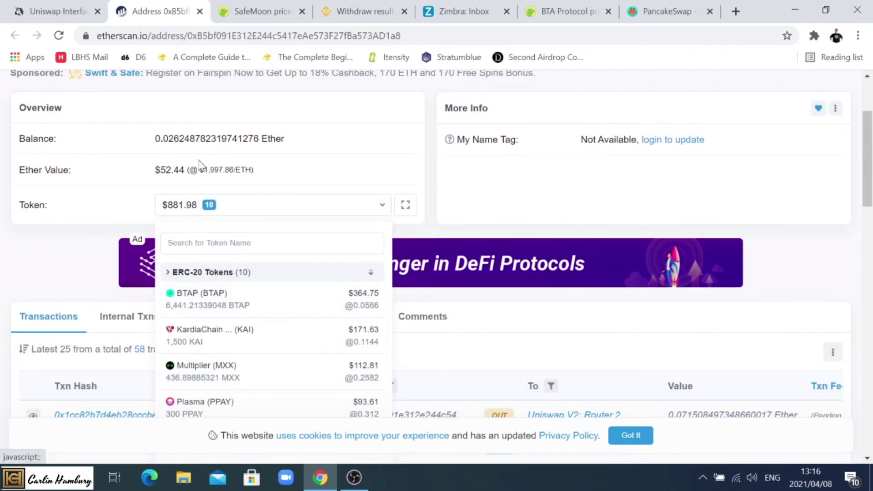
{"action": "left_click", "coordinate": [57, 11]}
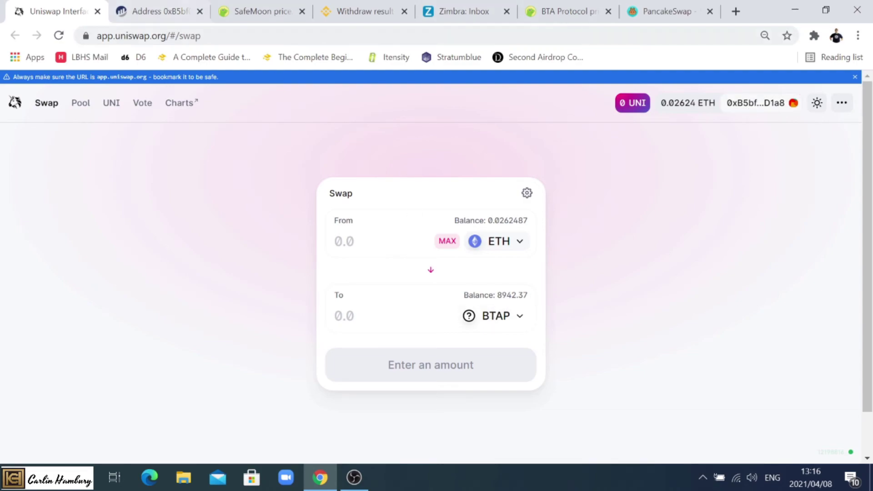
{"action": "left_click", "coordinate": [754, 105]}
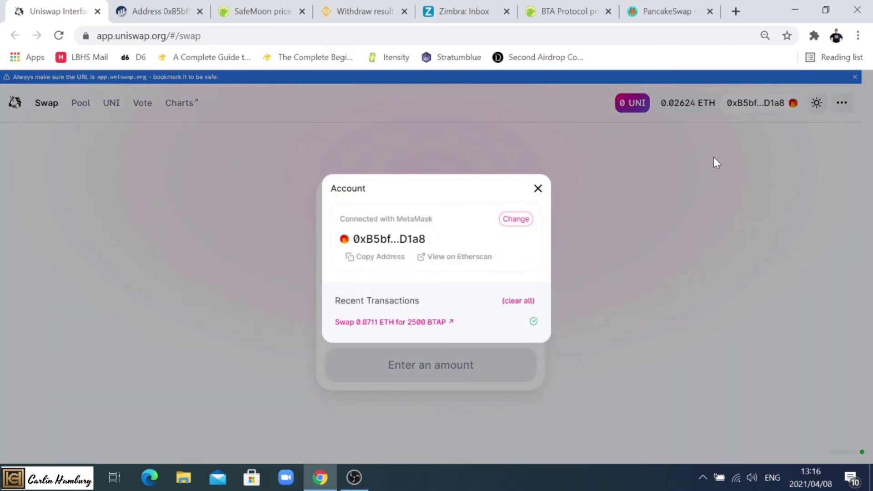
{"action": "left_click", "coordinate": [538, 188]}
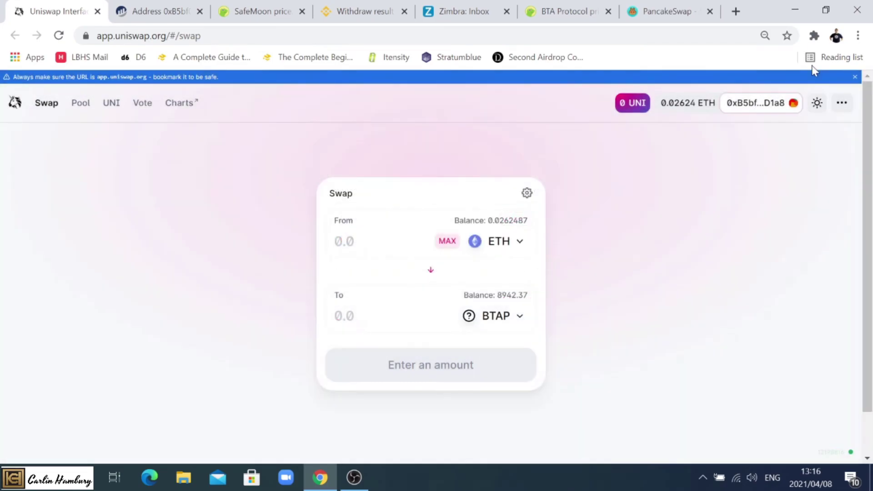
{"action": "left_click", "coordinate": [814, 35]}
{"action": "left_click", "coordinate": [672, 133]}
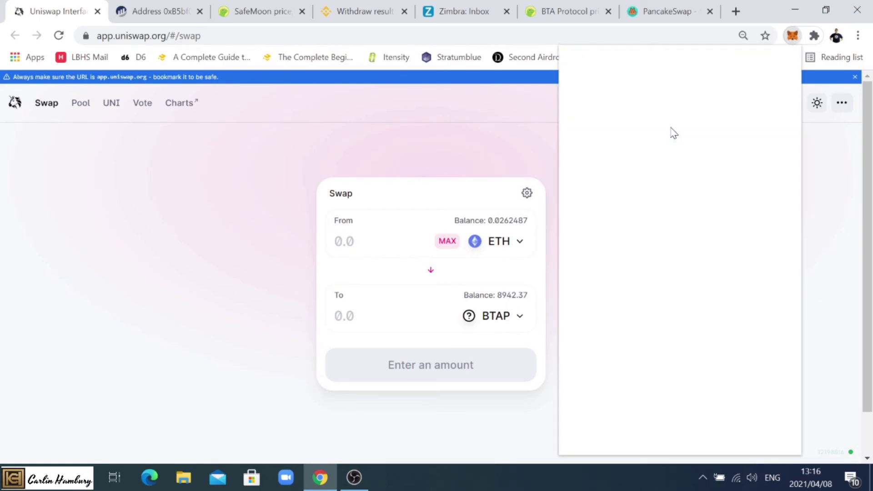
{"action": "scroll", "coordinate": [672, 337], "scroll_direction": "down", "scroll_amount": 3}
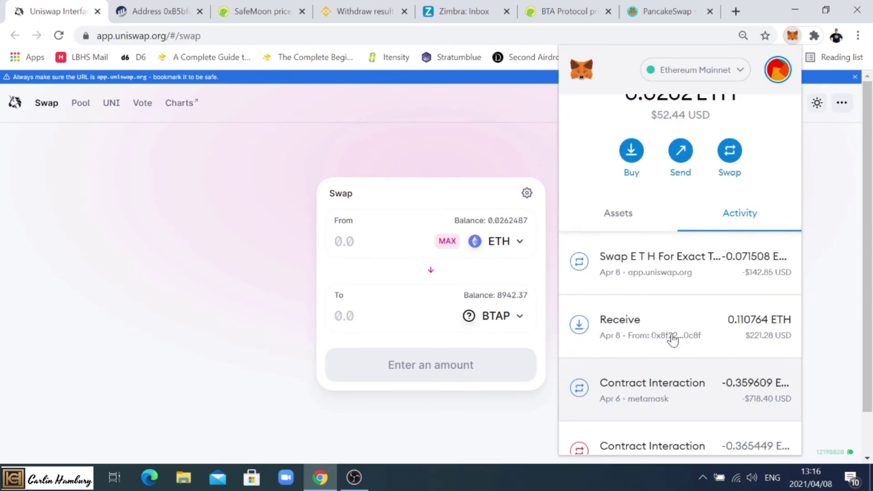
{"action": "scroll", "coordinate": [637, 295], "scroll_direction": "up", "scroll_amount": 2}
{"action": "left_click", "coordinate": [634, 277]}
{"action": "scroll", "coordinate": [661, 284], "scroll_direction": "down", "scroll_amount": 1}
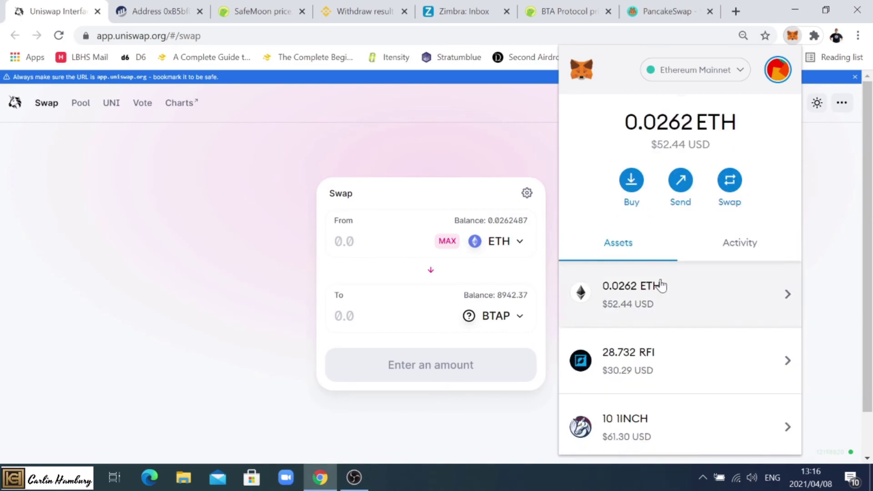
{"action": "scroll", "coordinate": [661, 285], "scroll_direction": "down", "scroll_amount": 5}
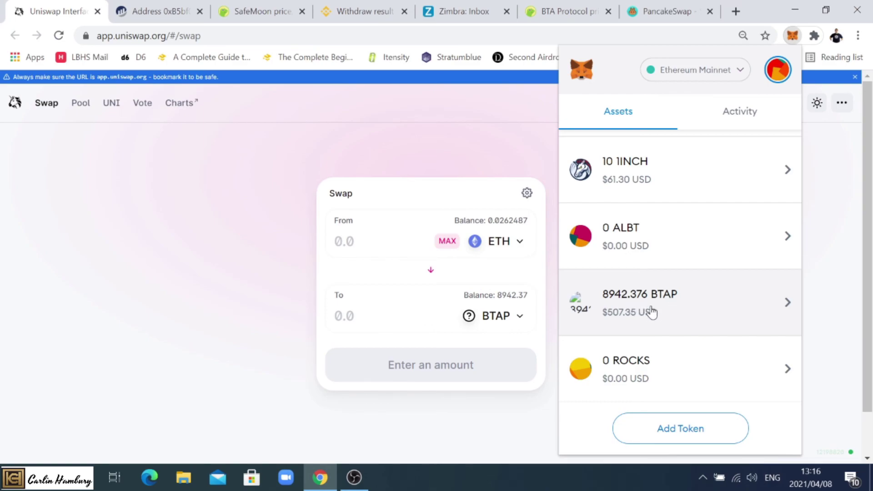
{"action": "left_click", "coordinate": [505, 160]}
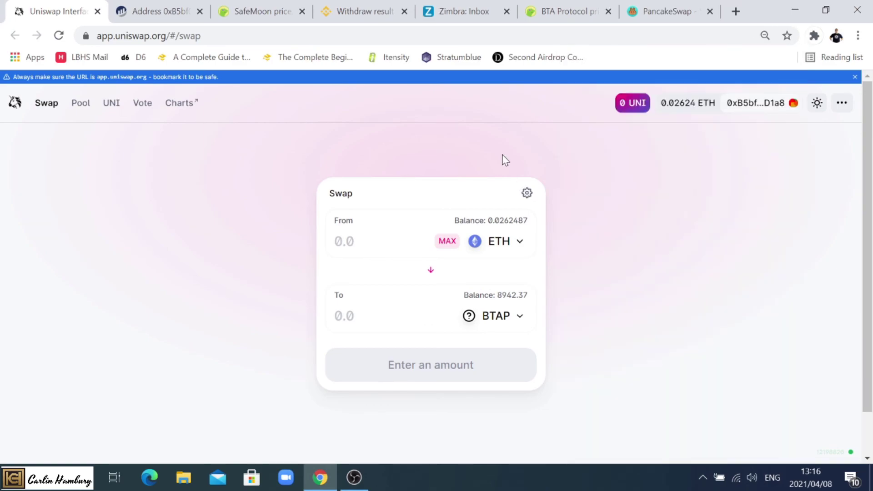